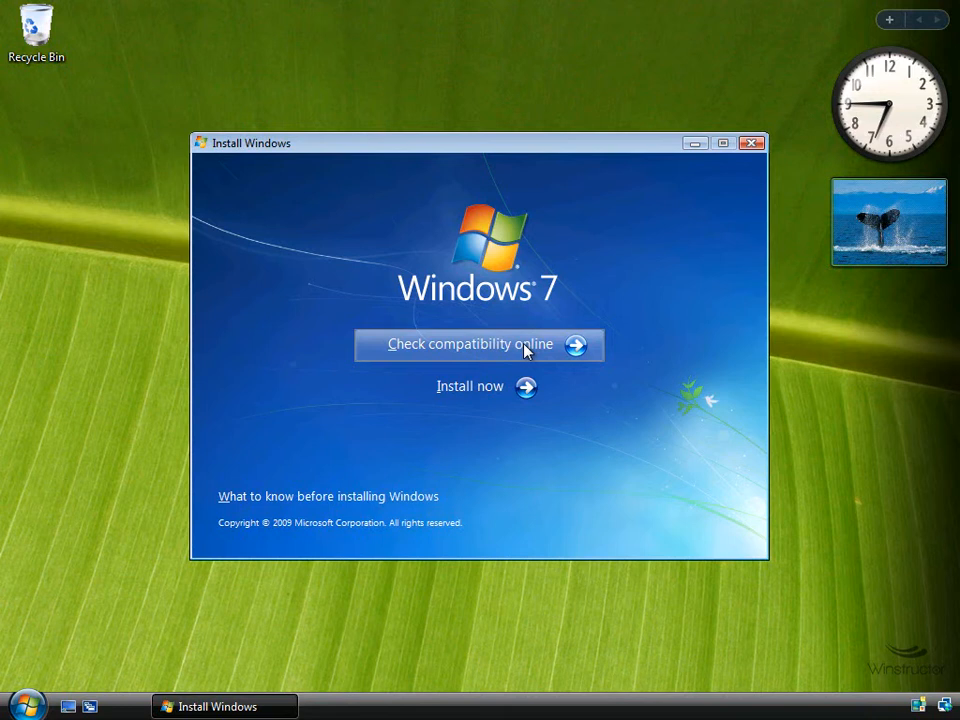
# Start the installation, skip the latest setup updates and accept the Windows 7 Ultimate license terms
pyautogui.click(508, 392)
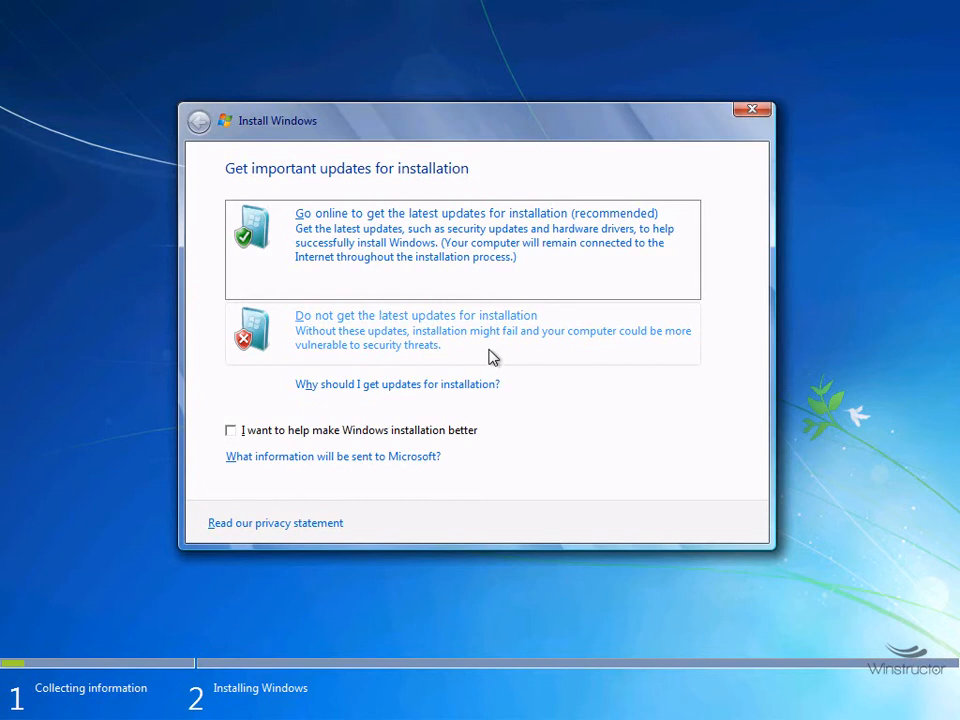
pyautogui.click(490, 357)
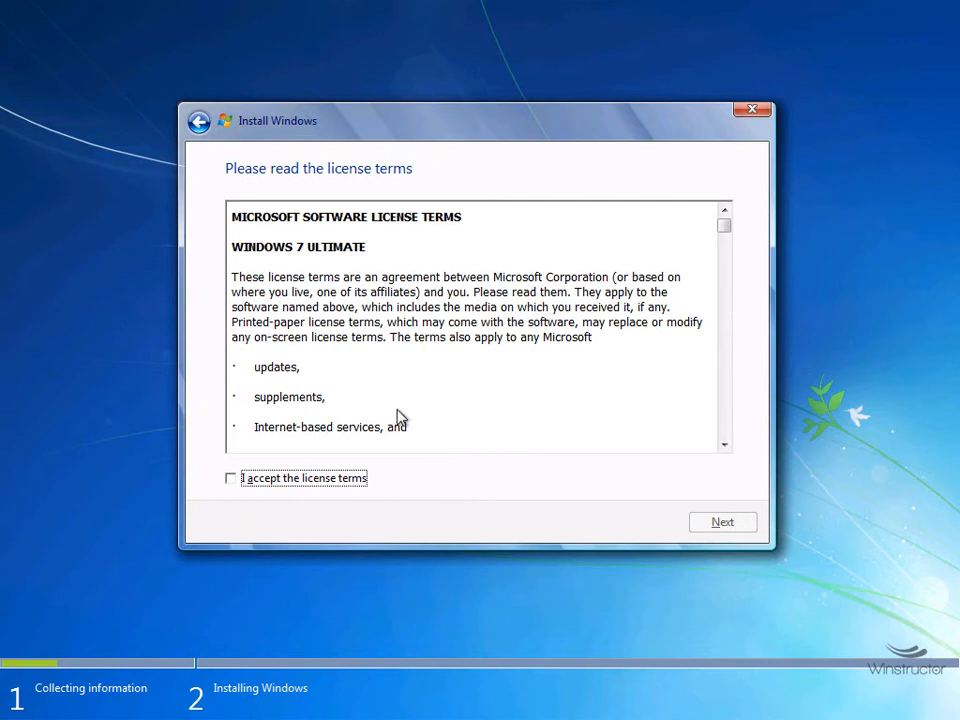
pyautogui.click(302, 480)
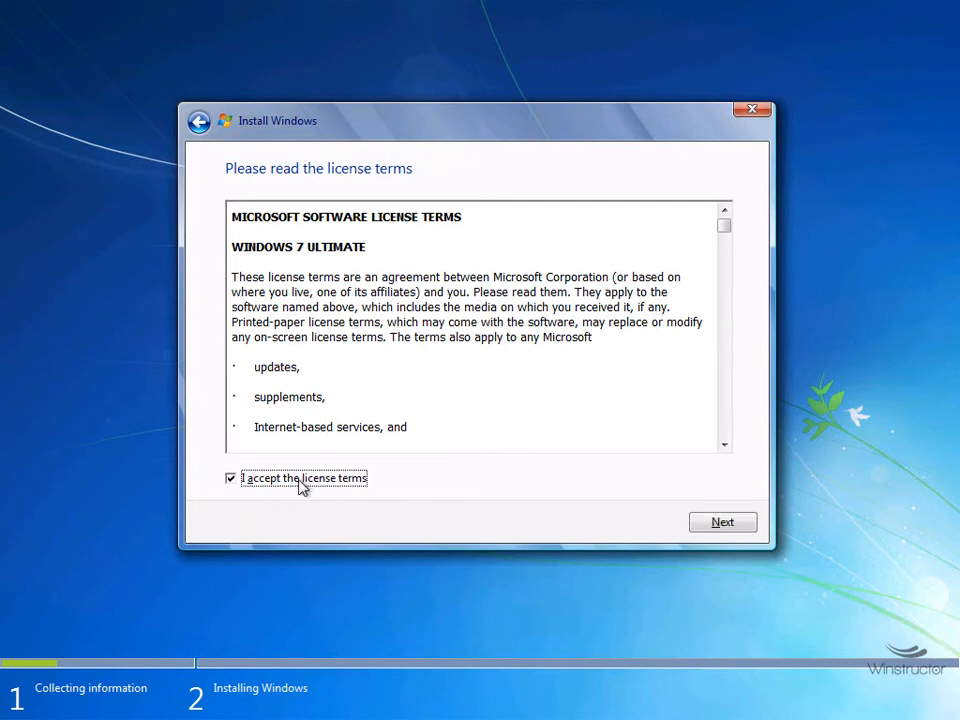
pyautogui.click(728, 524)
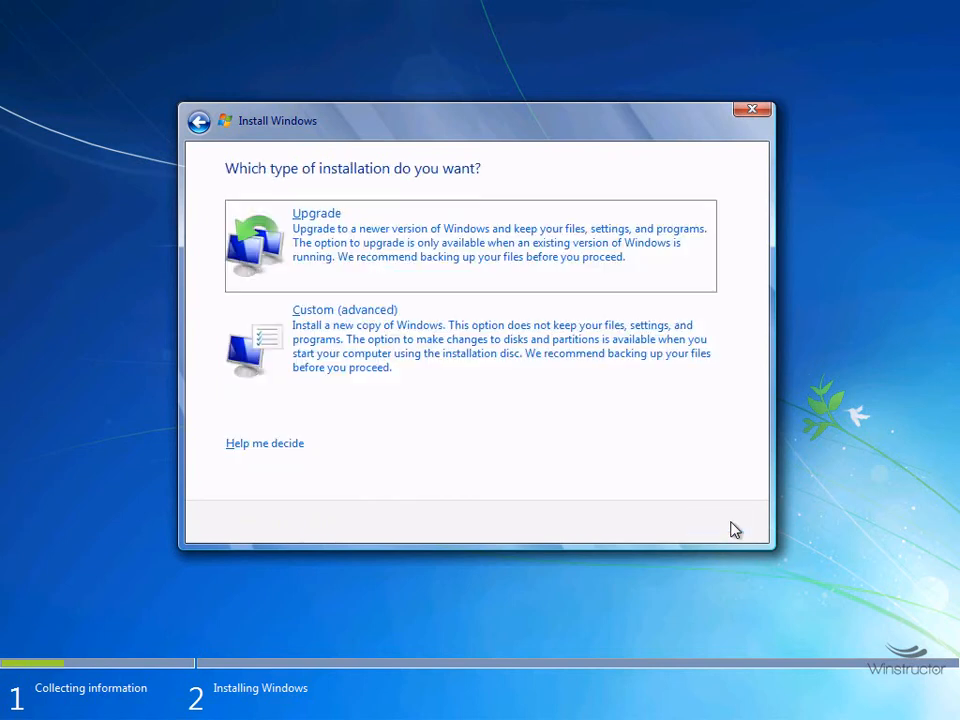
# Choose the Upgrade installation type and accept the Compatibility Report to begin copying files
pyautogui.click(473, 266)
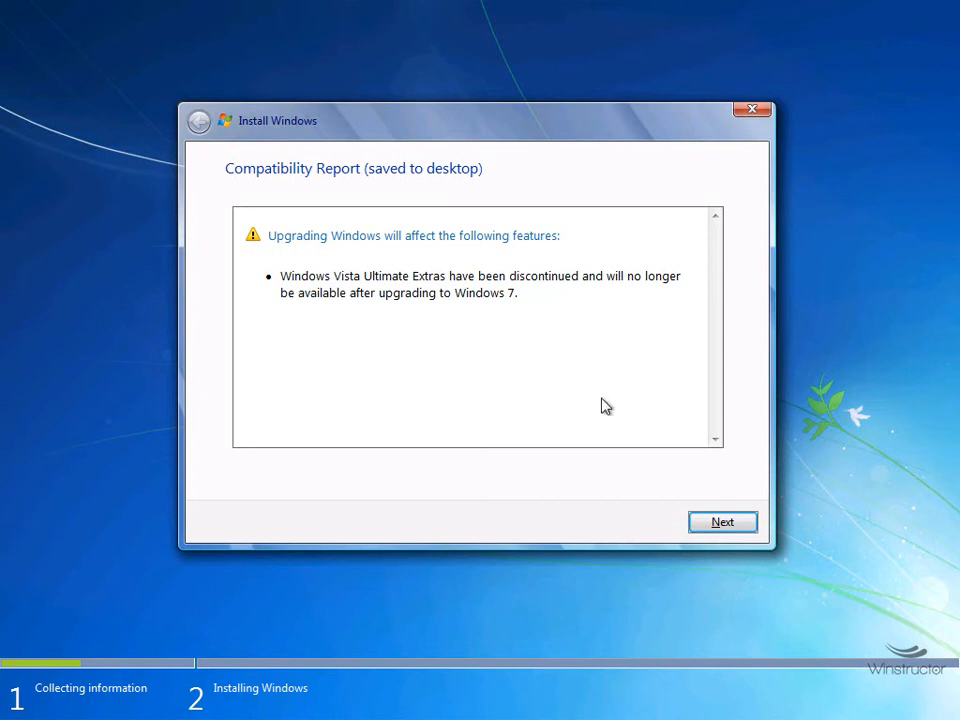
pyautogui.click(733, 522)
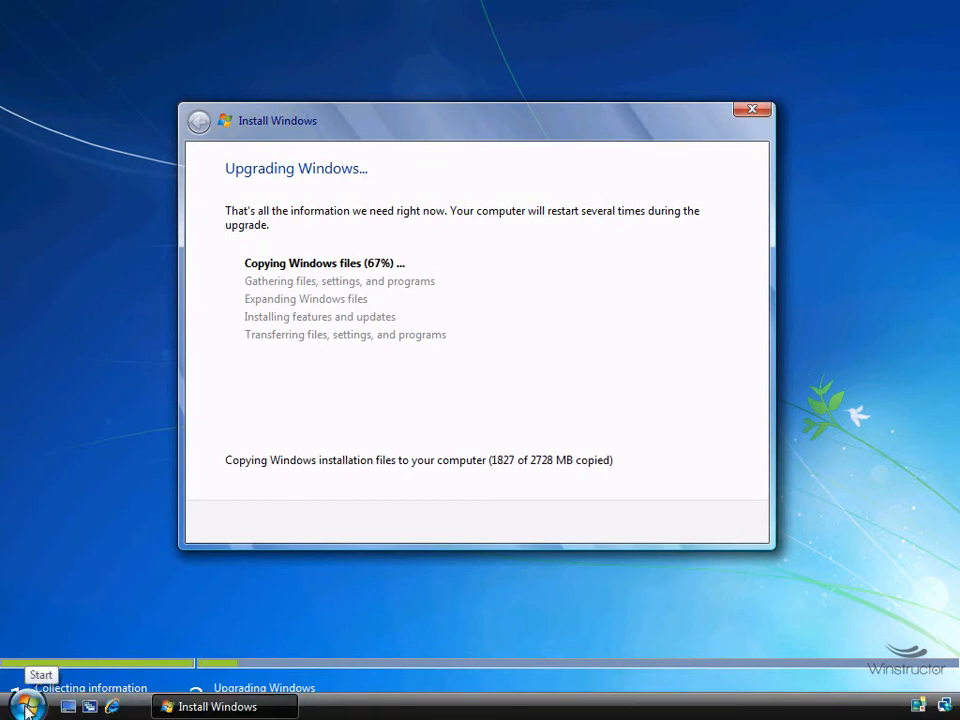
# Inspect the $WINDOWS.~LS and $UPGRADE.~OS folders on Local Disk (C:), then close Explorer
pyautogui.click(27, 708)
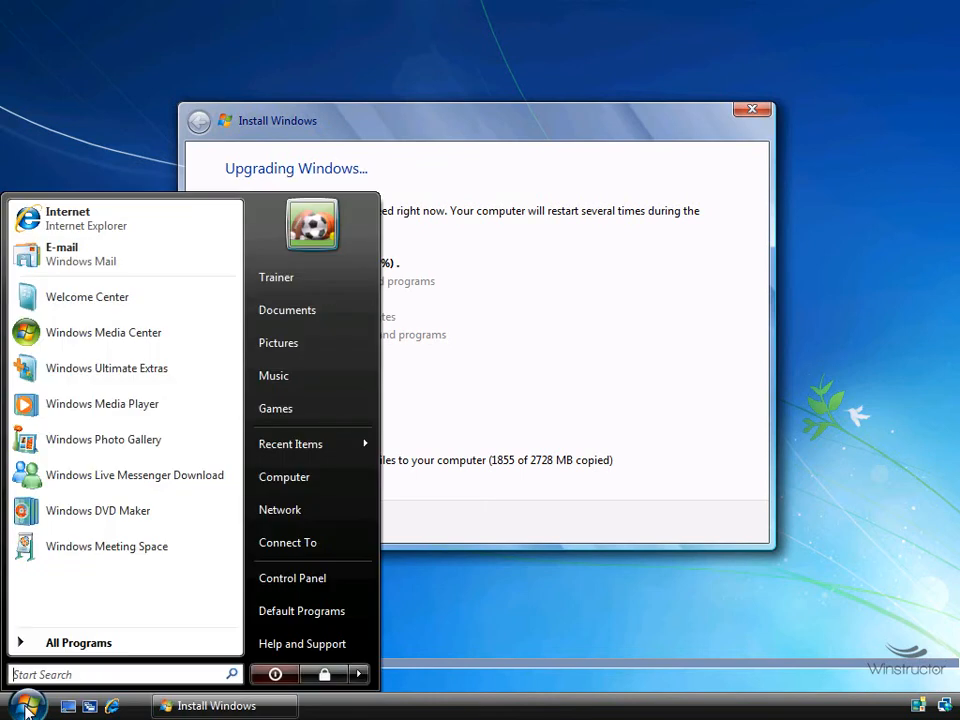
pyautogui.click(313, 478)
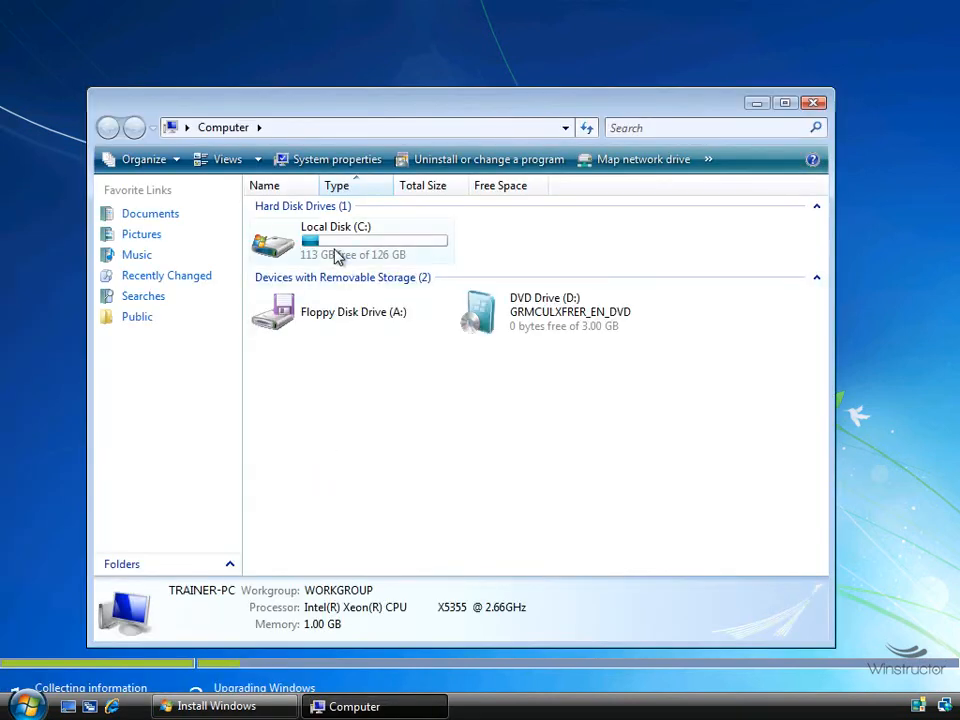
pyautogui.doubleClick(336, 256)
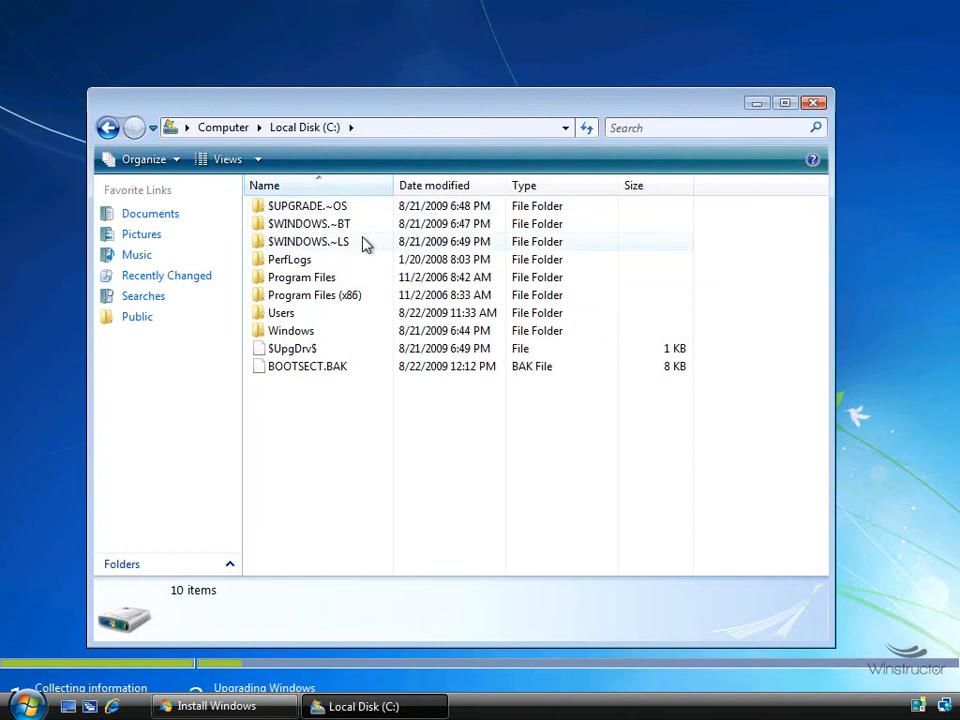
pyautogui.moveTo(365, 246)
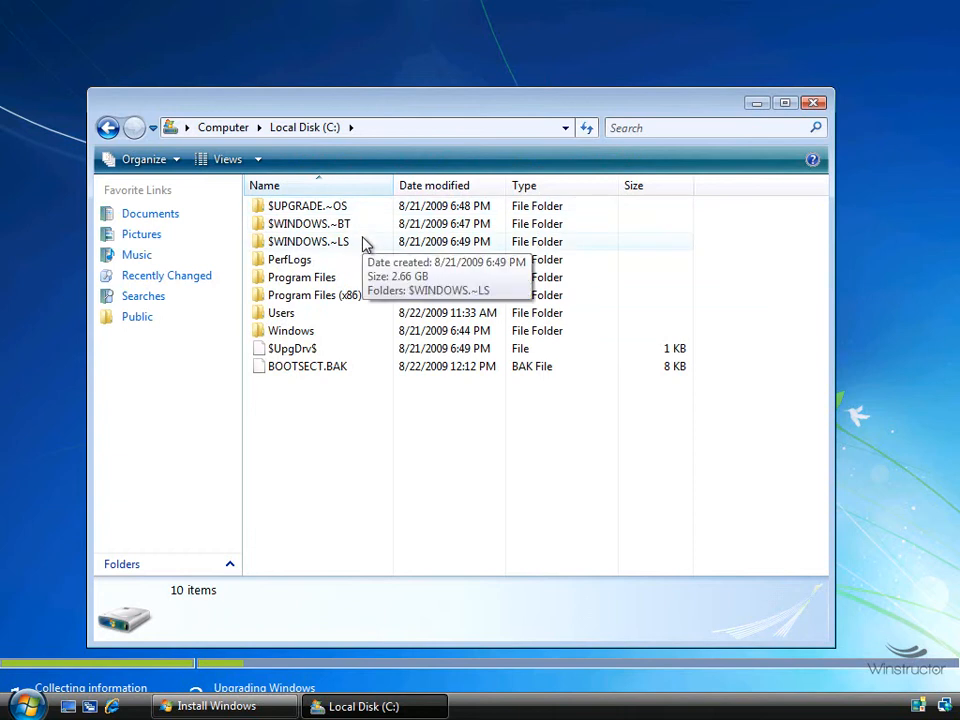
pyautogui.moveTo(382, 209)
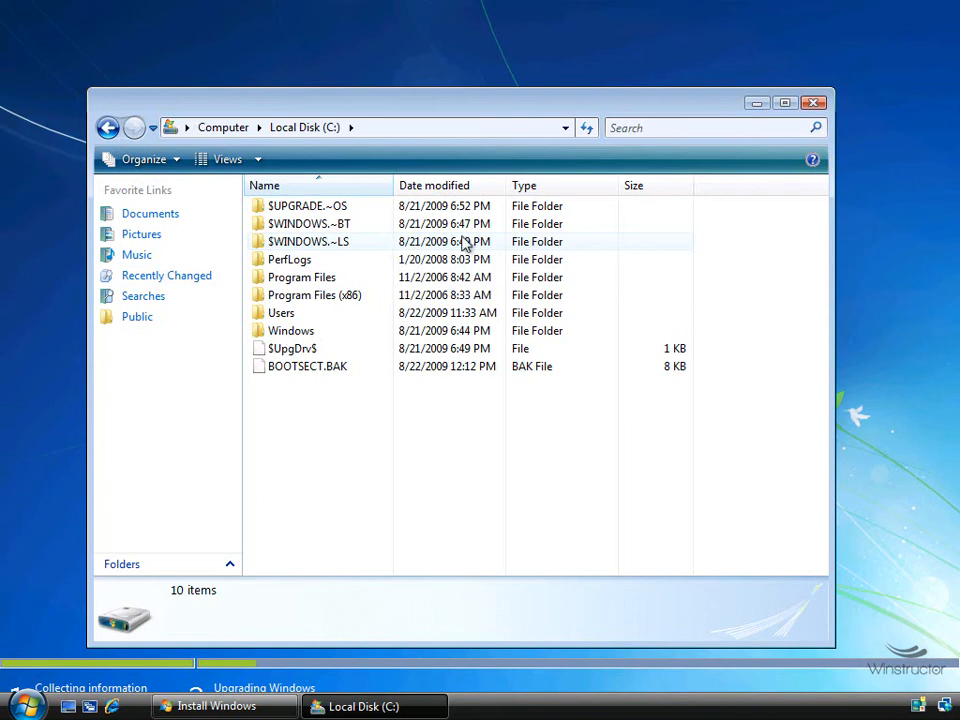
pyautogui.click(815, 104)
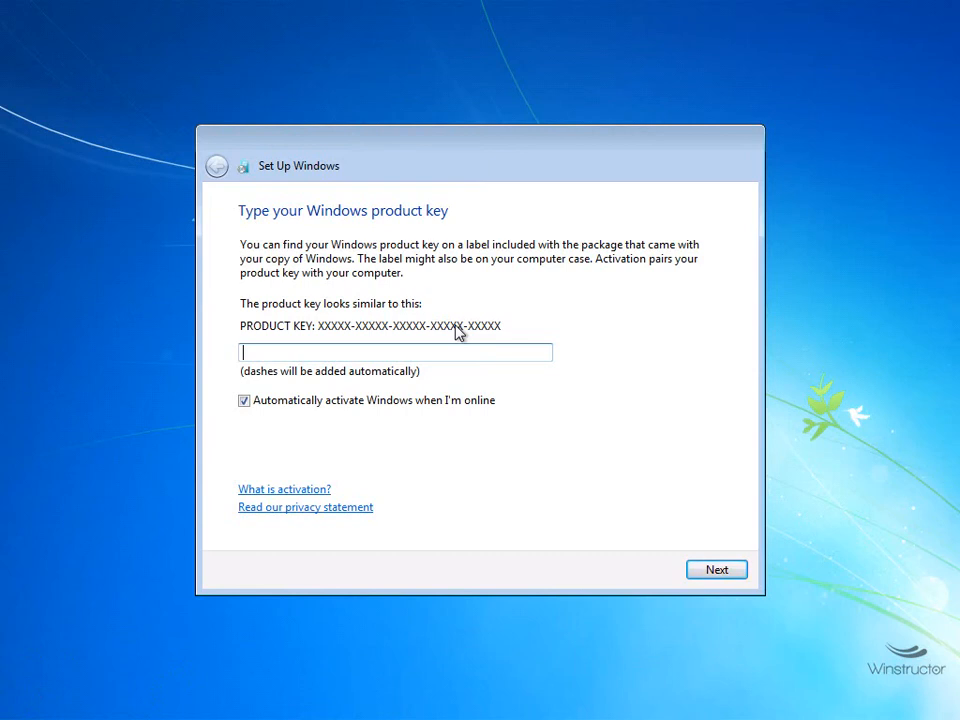
# Skip the product key with auto-activation off, choose Ask me later, keep the time settings, pick Home network
pyautogui.click(397, 402)
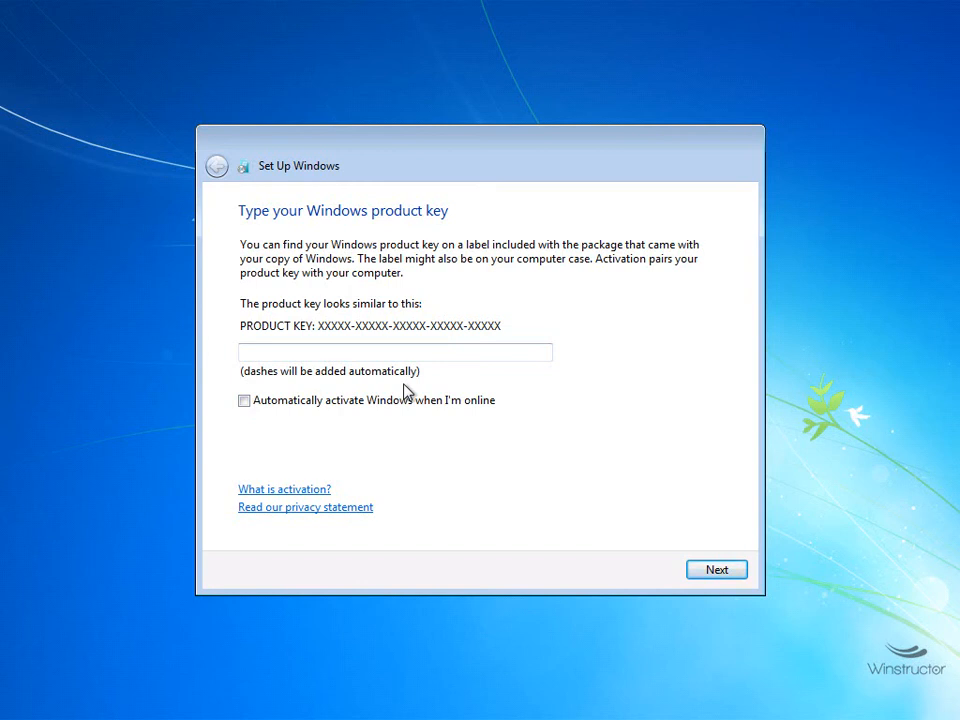
pyautogui.click(713, 569)
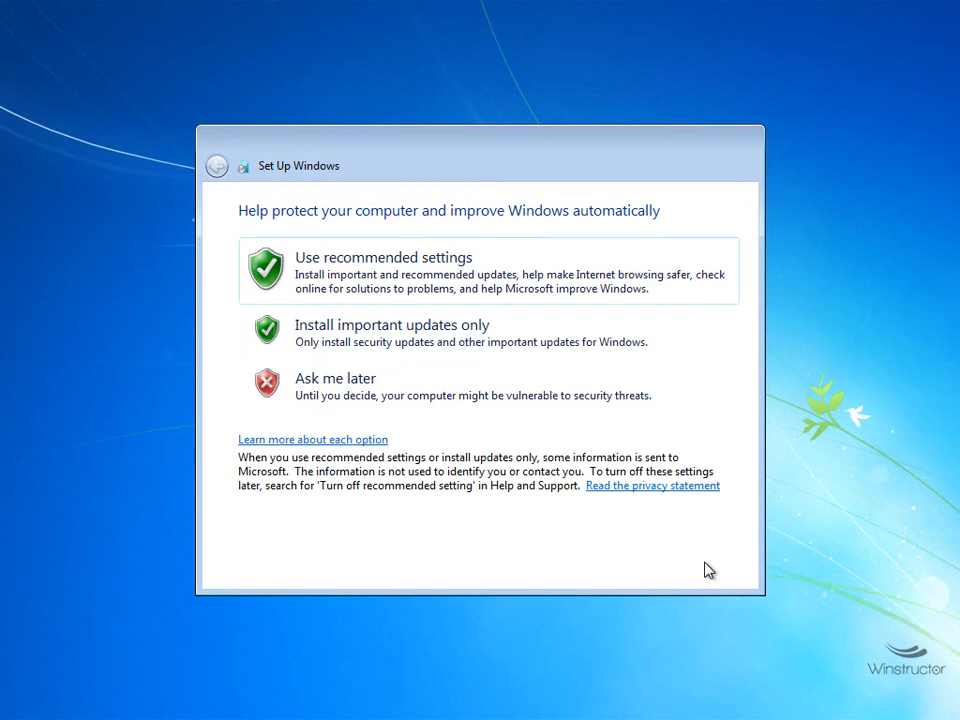
pyautogui.click(430, 405)
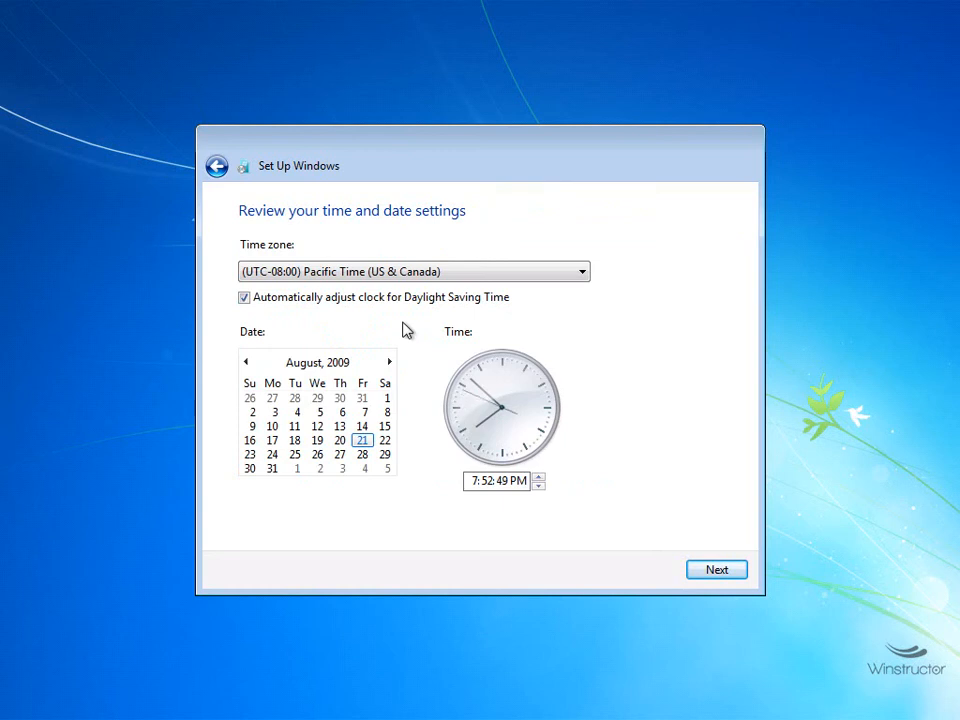
pyautogui.click(712, 574)
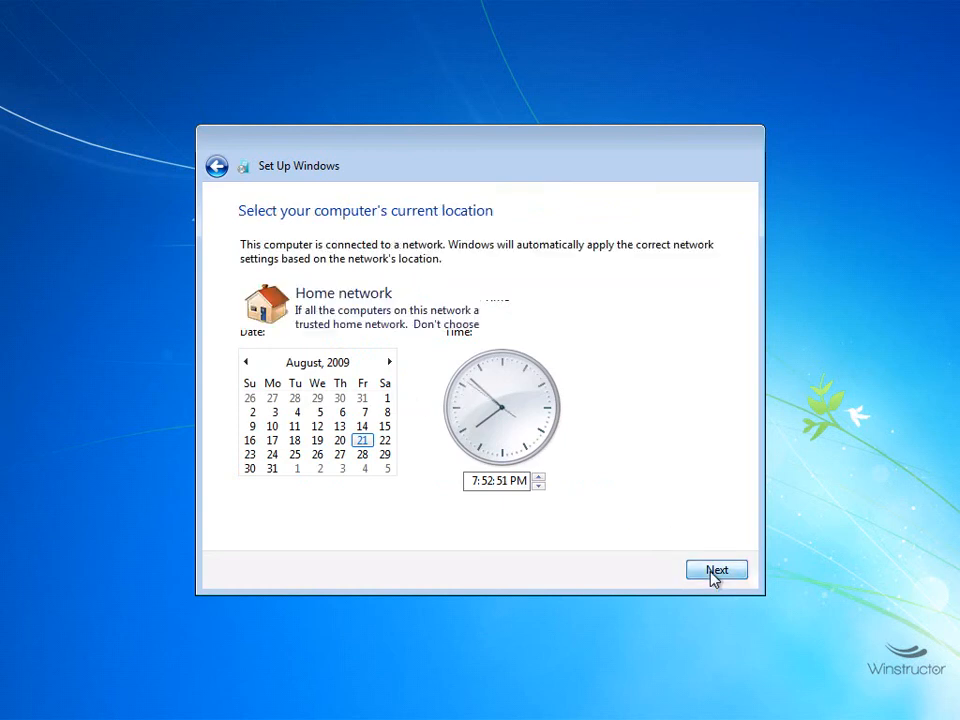
pyautogui.click(538, 322)
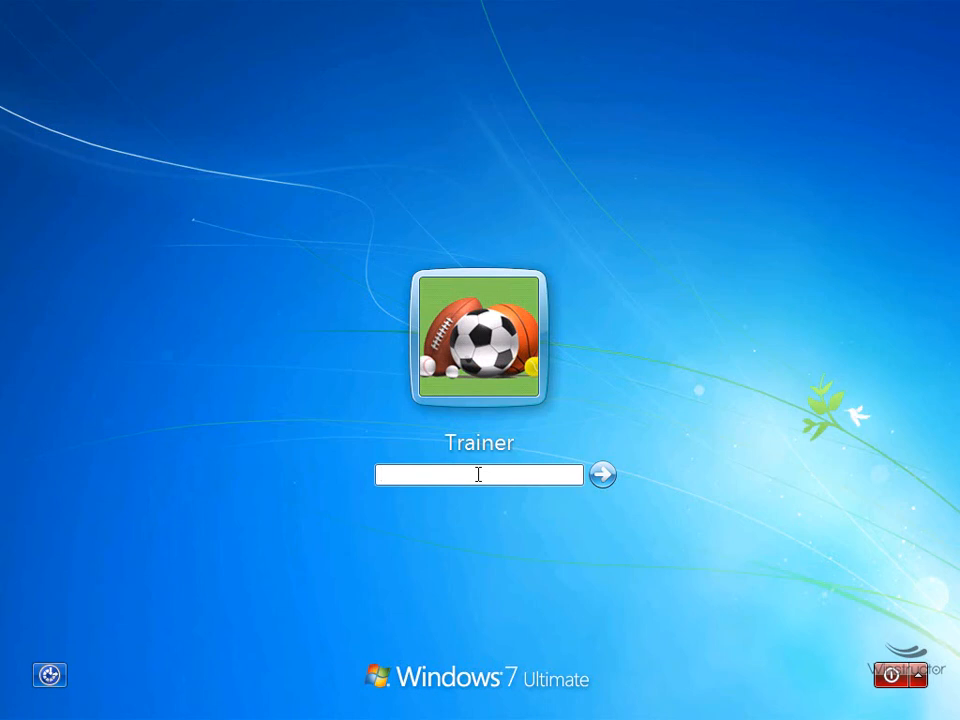
# Enter the account password at the Windows 7 logon screen to sign in
pyautogui.write('abcdefgh')
pyautogui.press('Return')
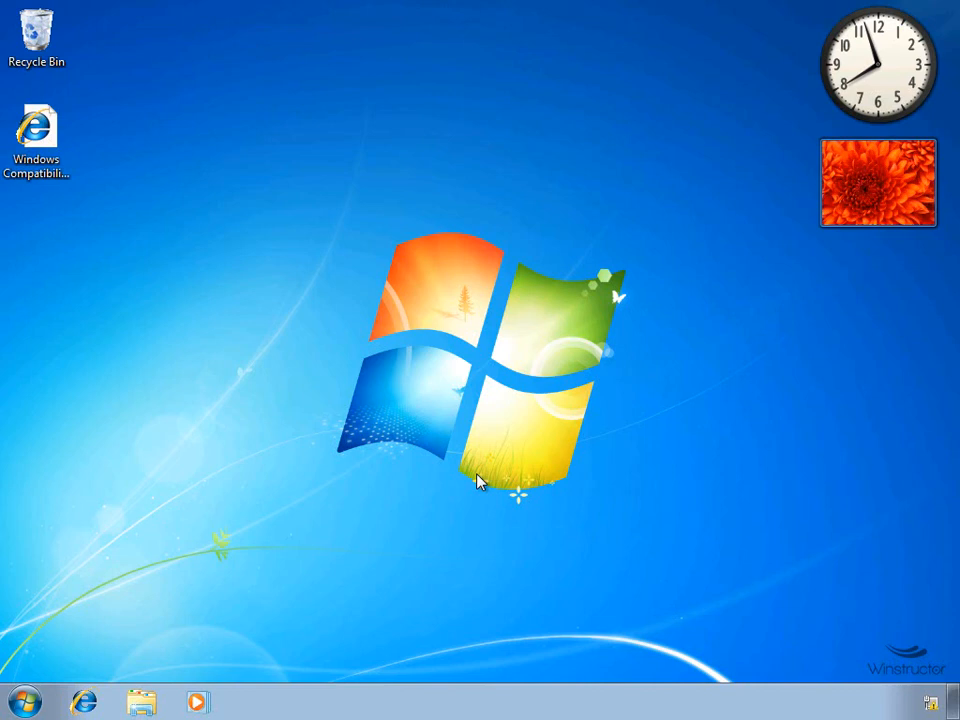
# From the Computer window, open the Properties of Local Disk (C:)
pyautogui.click(25, 704)
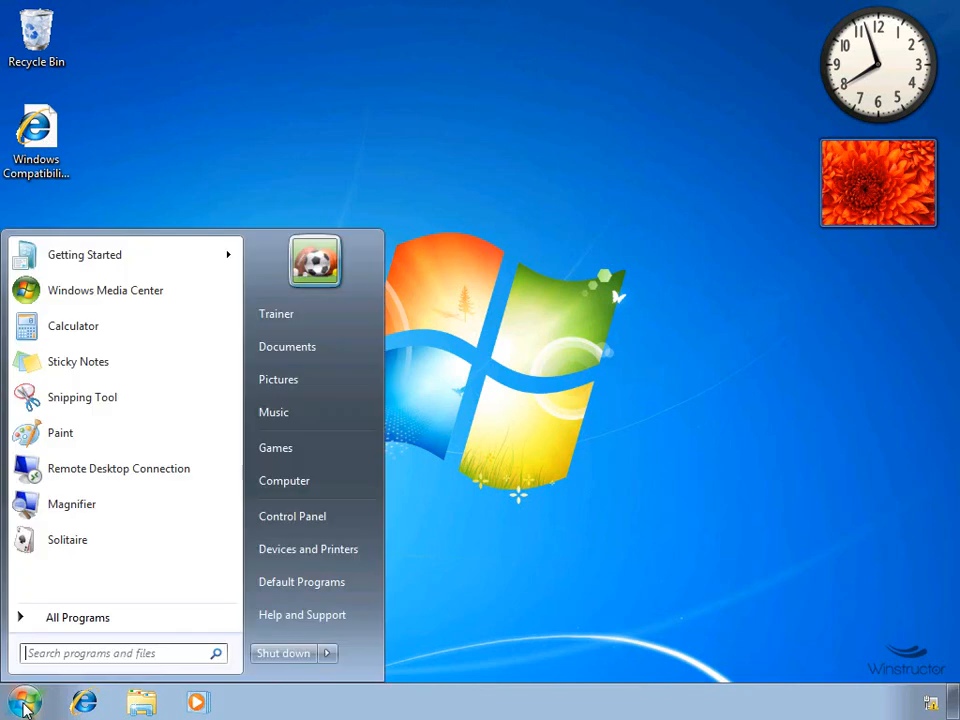
pyautogui.click(288, 481)
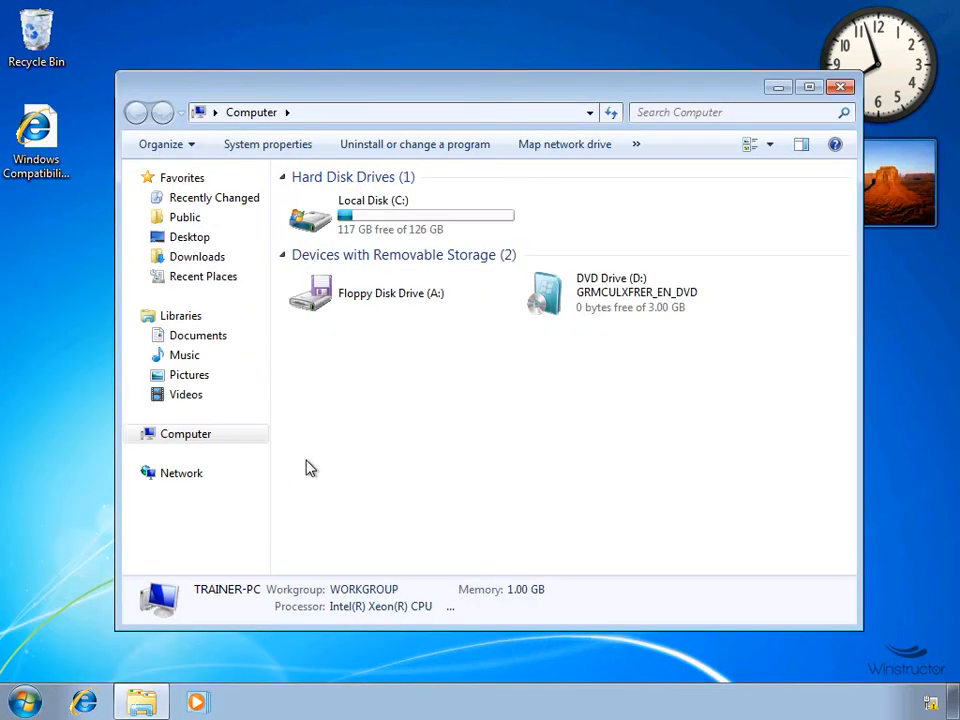
pyautogui.rightClick(350, 230)
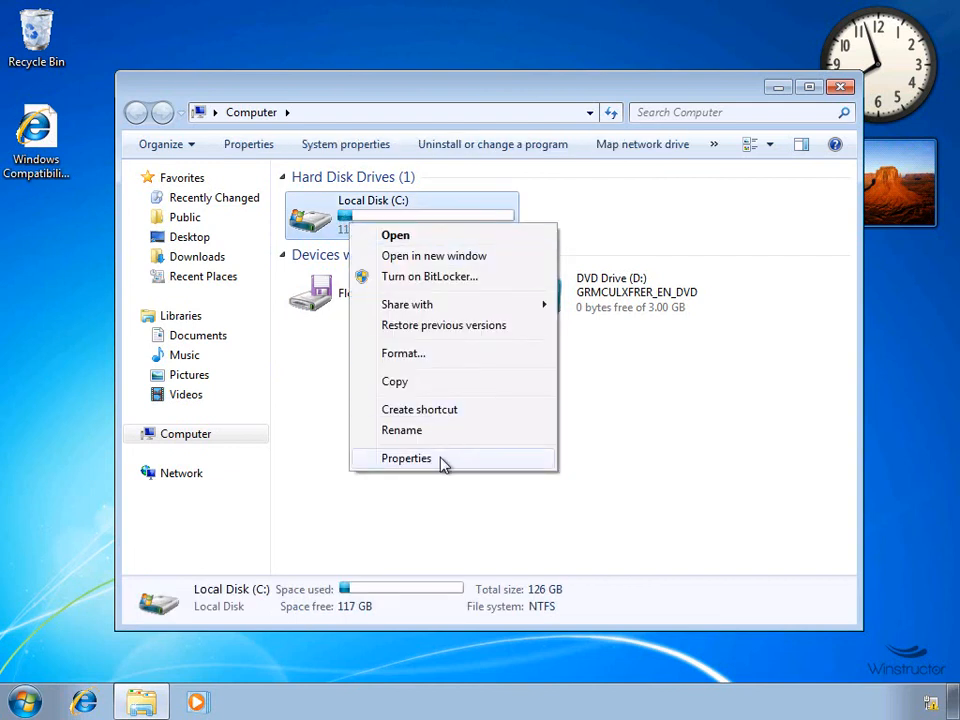
pyautogui.click(443, 460)
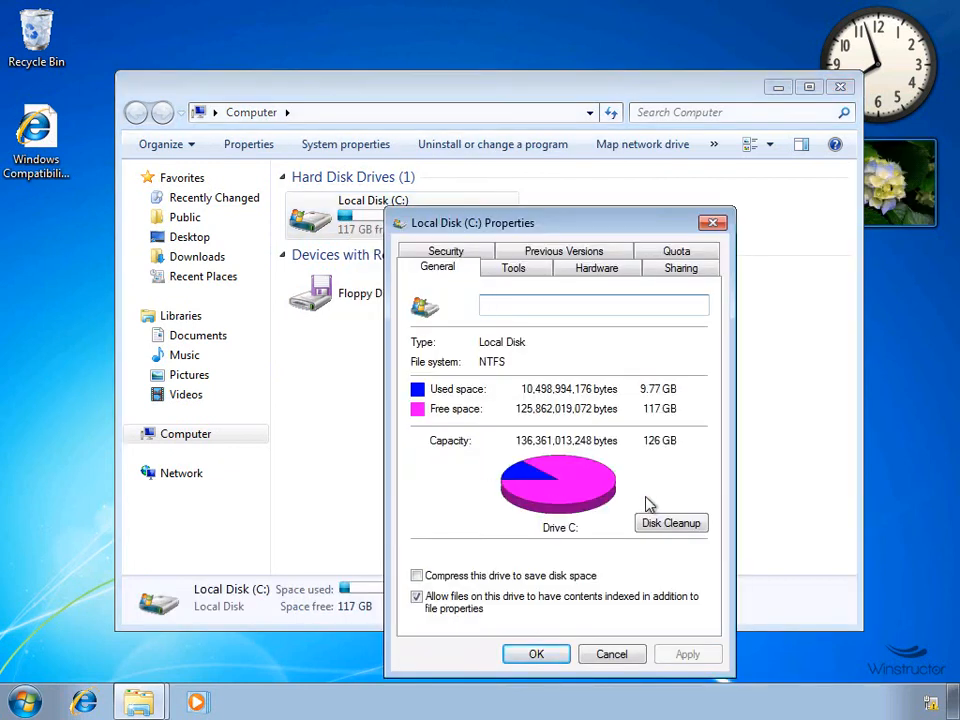
# Run Disk Cleanup on drive C and review its list of deletable files
pyautogui.click(688, 531)
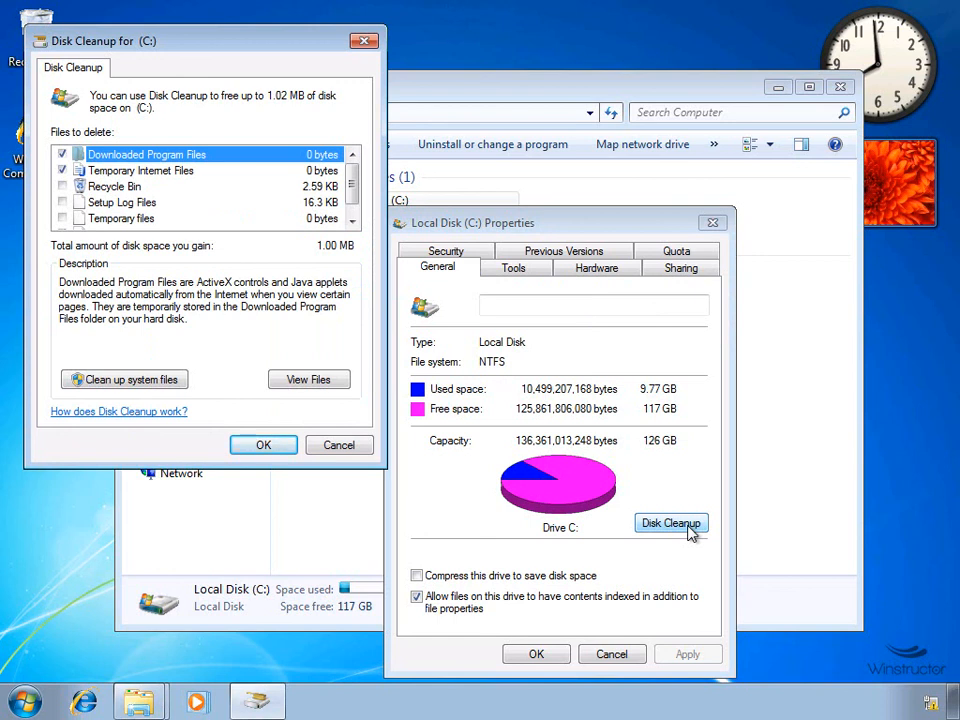
pyautogui.moveTo(281, 54); pyautogui.dragTo(407, 132)
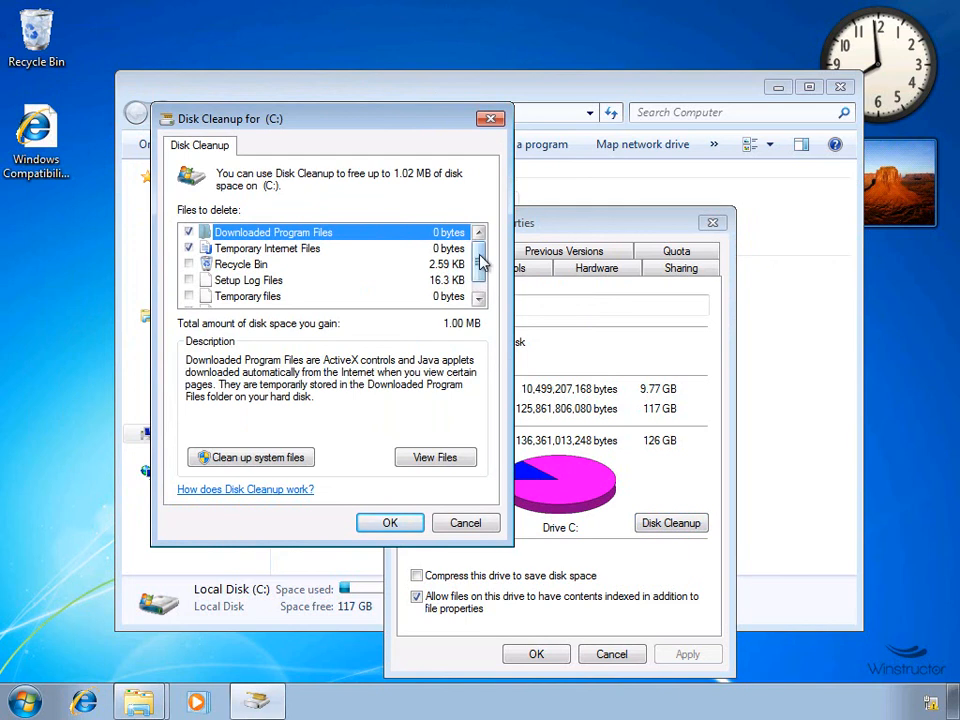
pyautogui.scroll(-1, 482, 261)
pyautogui.scroll(1, 484, 256)
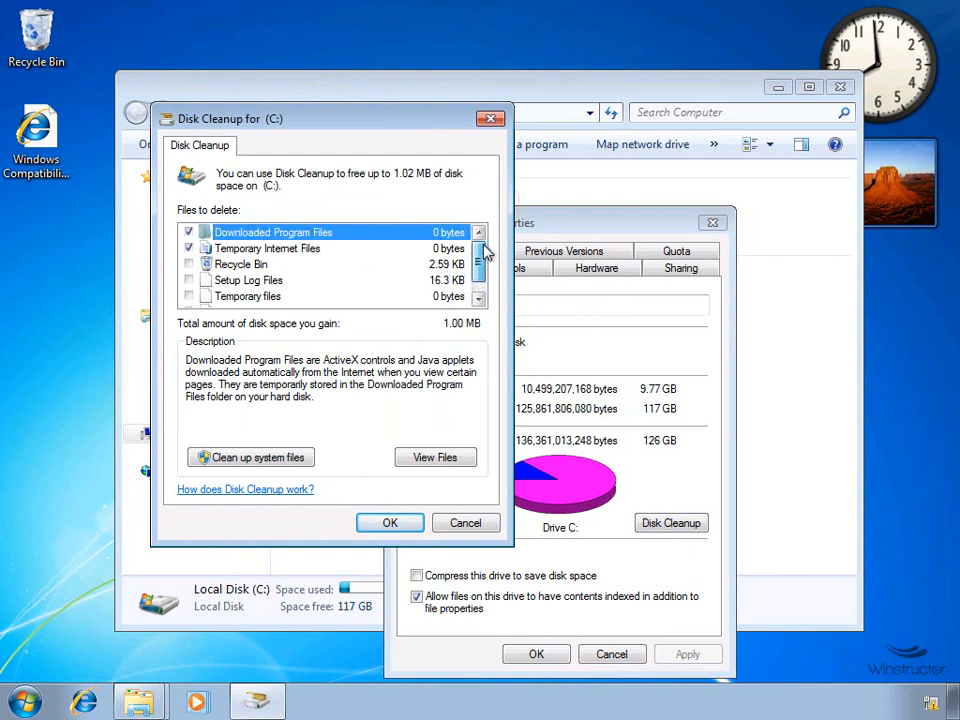
pyautogui.scroll(-1, 484, 260)
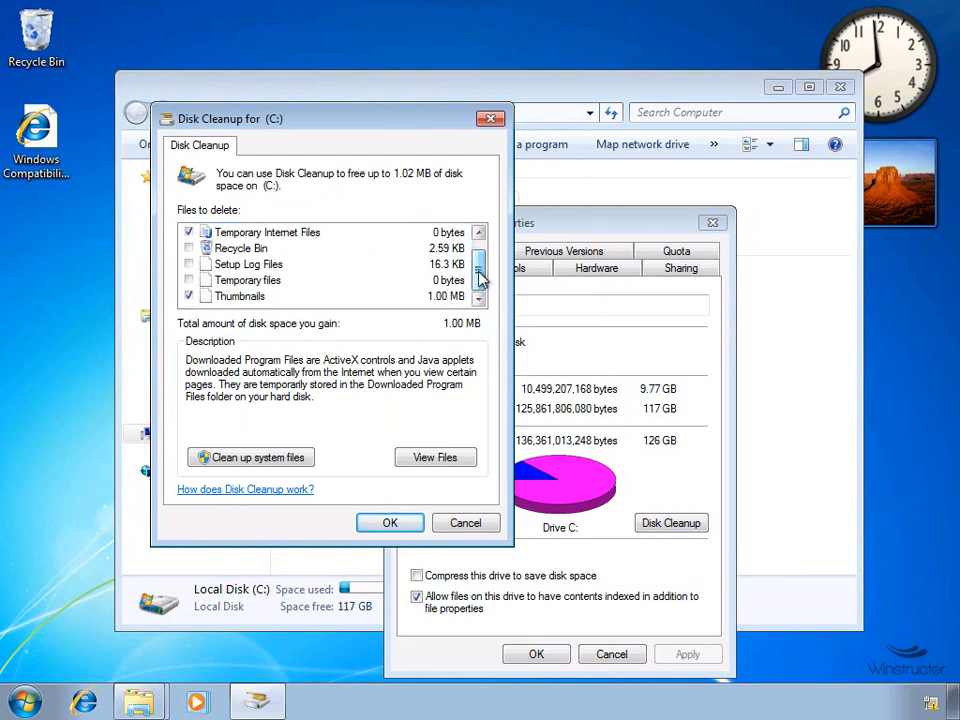
# Rescan system files, add Files discarded by Windows upgrade (488 MB total) and confirm deletion
pyautogui.click(277, 467)
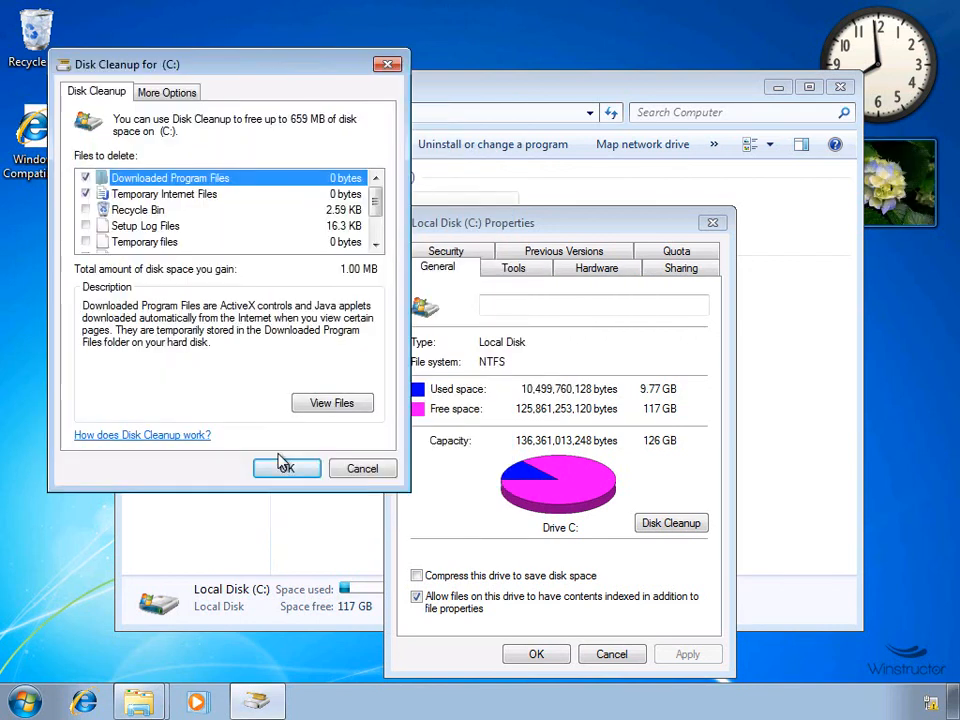
pyautogui.moveTo(377, 204); pyautogui.dragTo(378, 231)
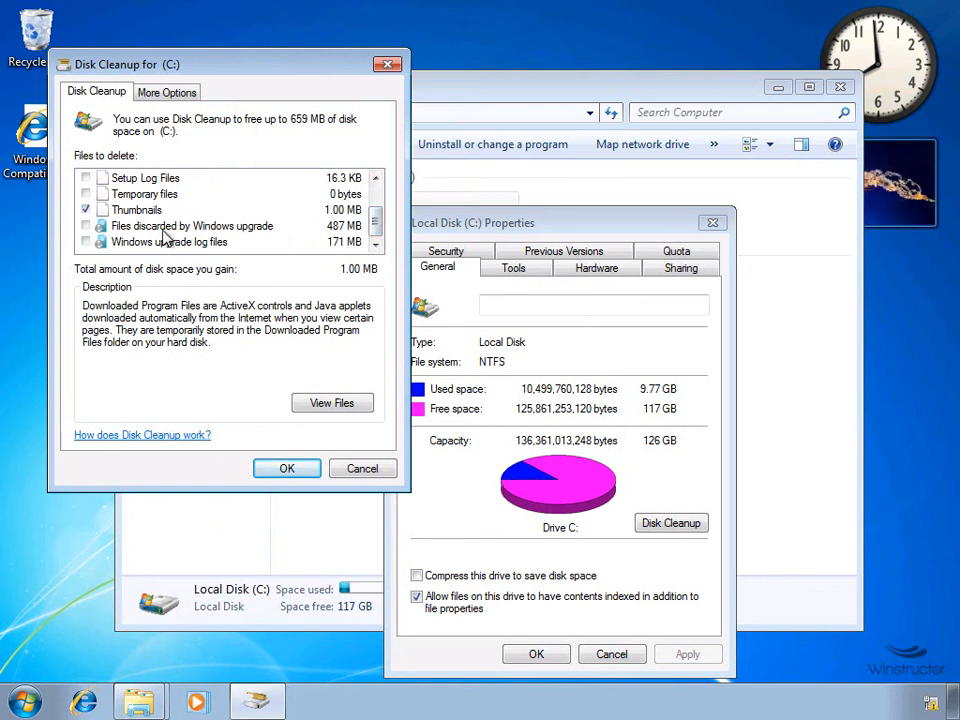
pyautogui.click(85, 226)
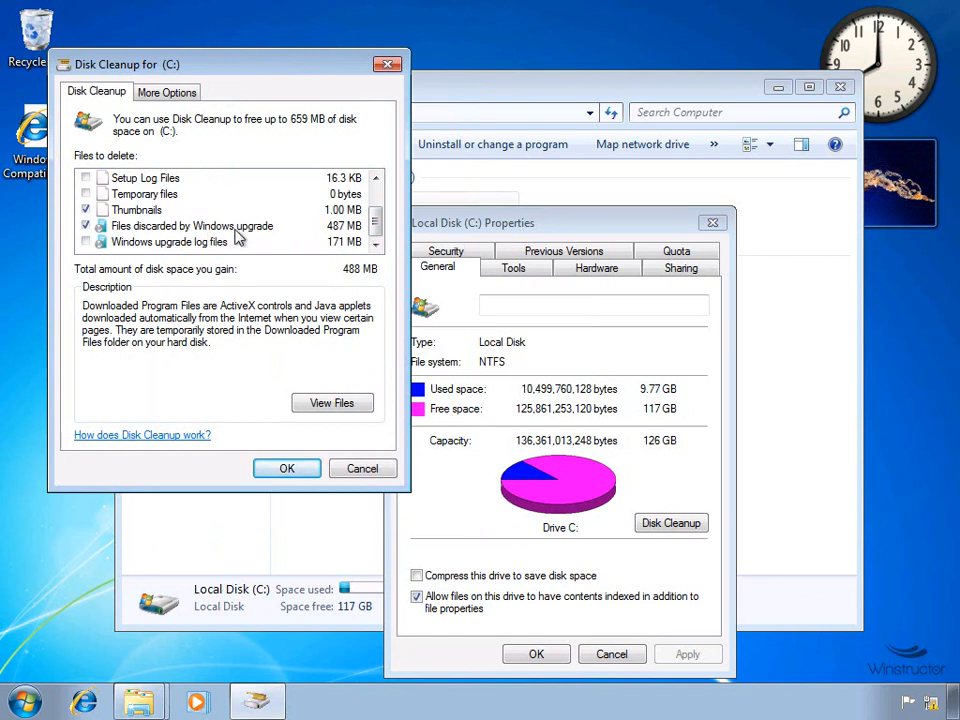
pyautogui.click(287, 469)
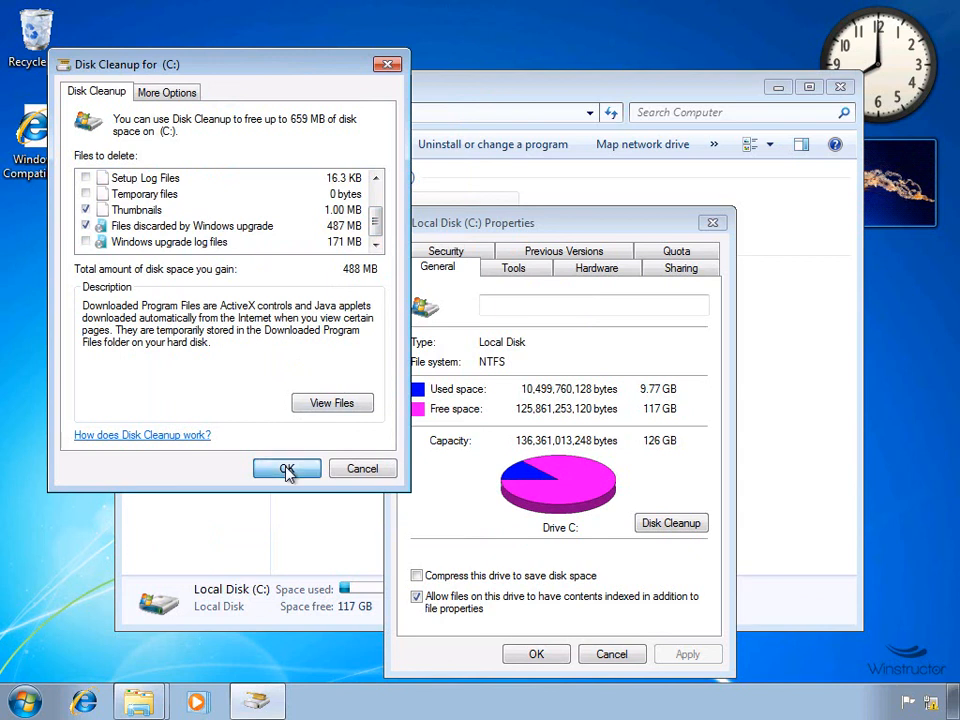